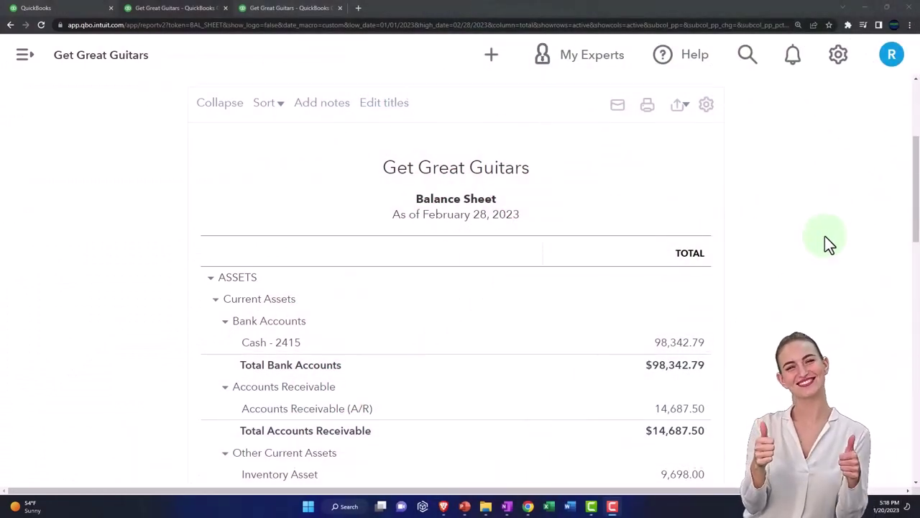
Look over the current assets on the February 28, 2023 balance sheet and return to the homepage
{"action": "scroll", "coordinate": [824, 236], "scroll_direction": "down", "scroll_amount": 2}
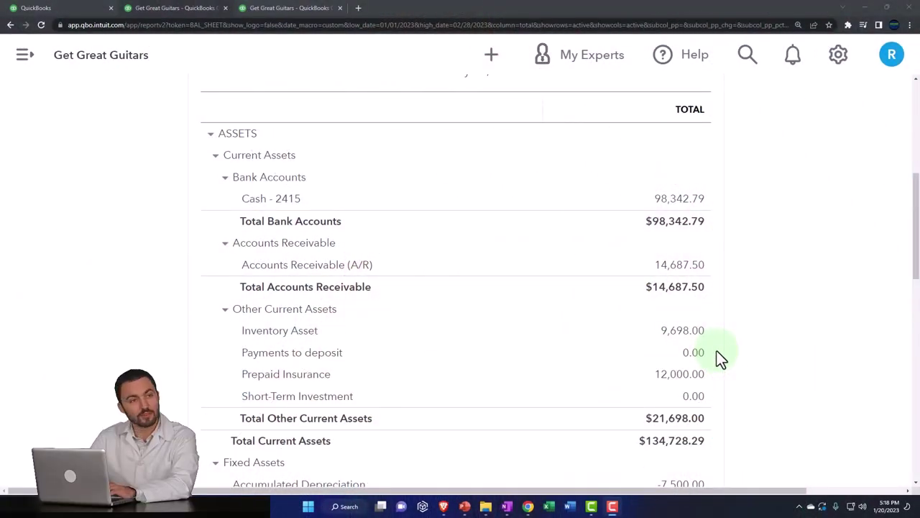
{"action": "scroll", "coordinate": [717, 351], "scroll_direction": "up", "scroll_amount": 1}
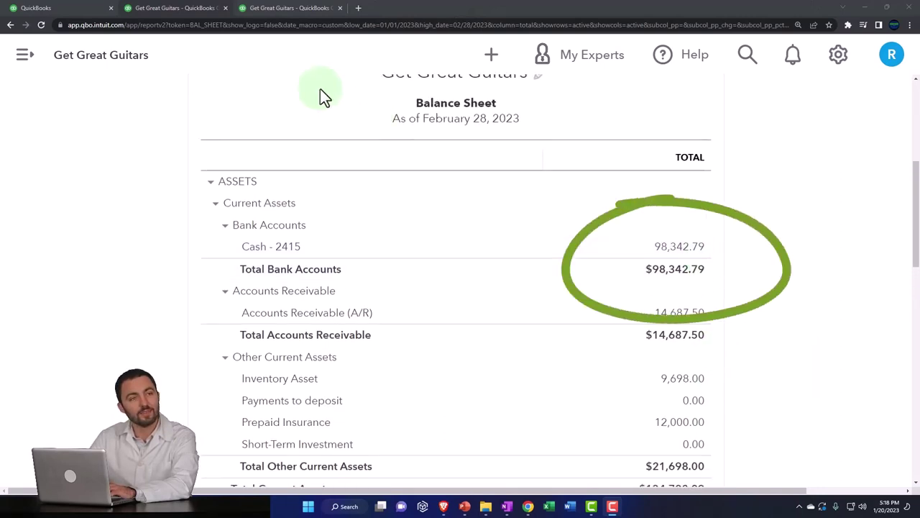
{"action": "left_click", "coordinate": [81, 4]}
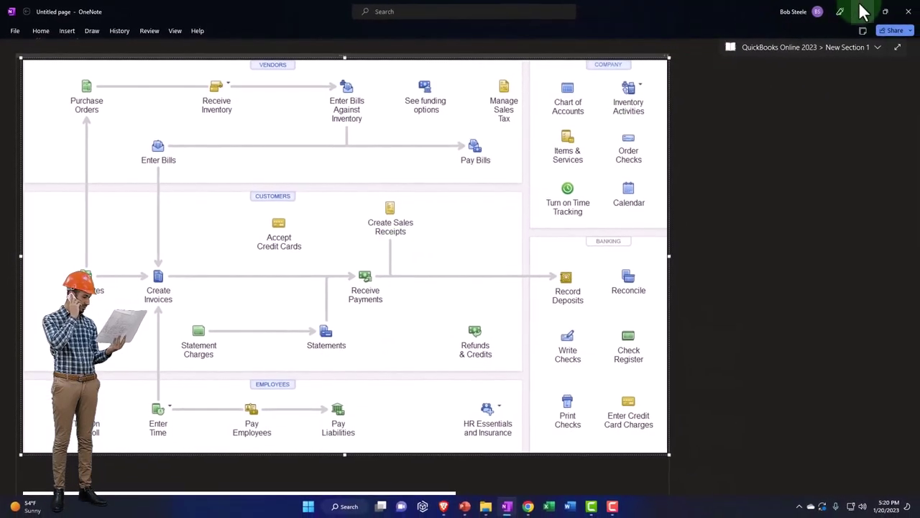
Leave the OneNote flowchart for QuickBooks Online and start a new sales receipt
{"action": "left_click", "coordinate": [862, 8]}
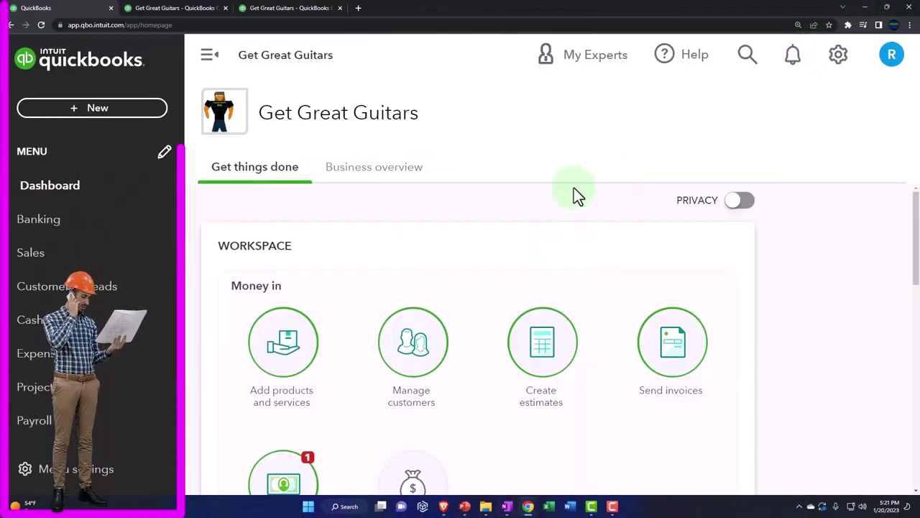
{"action": "key", "text": "ctrl+minus"}
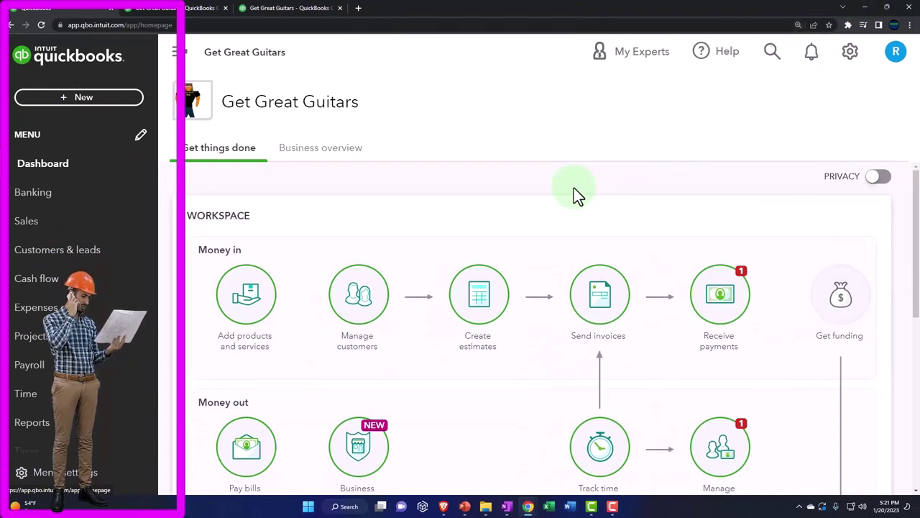
{"action": "key", "text": "ctrl+minus"}
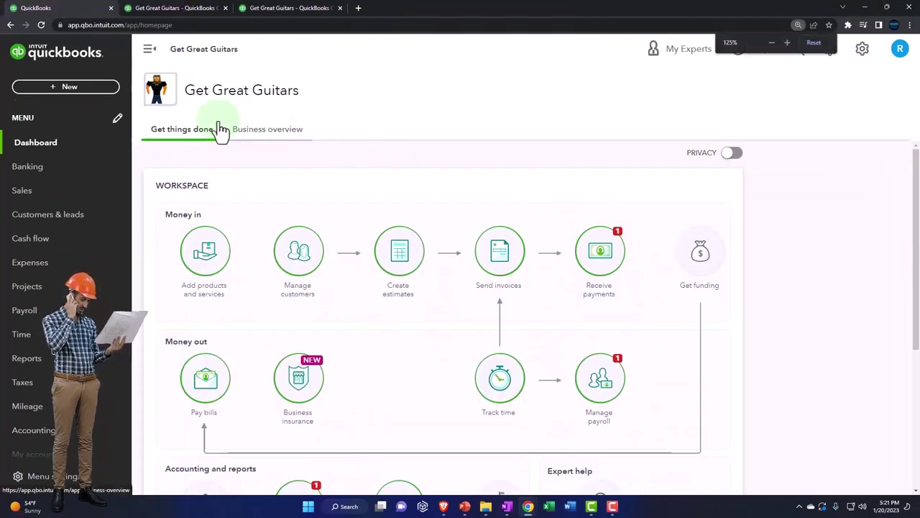
{"action": "left_click", "coordinate": [90, 97]}
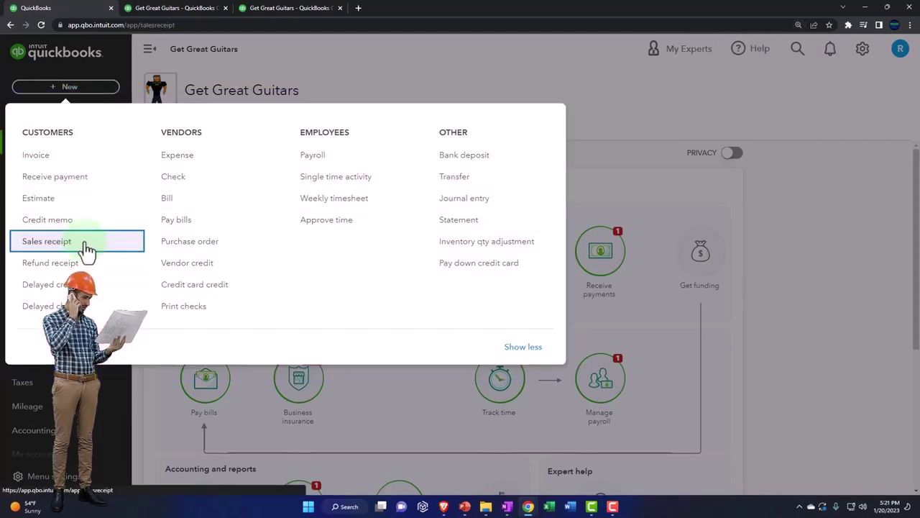
{"action": "left_click", "coordinate": [85, 249]}
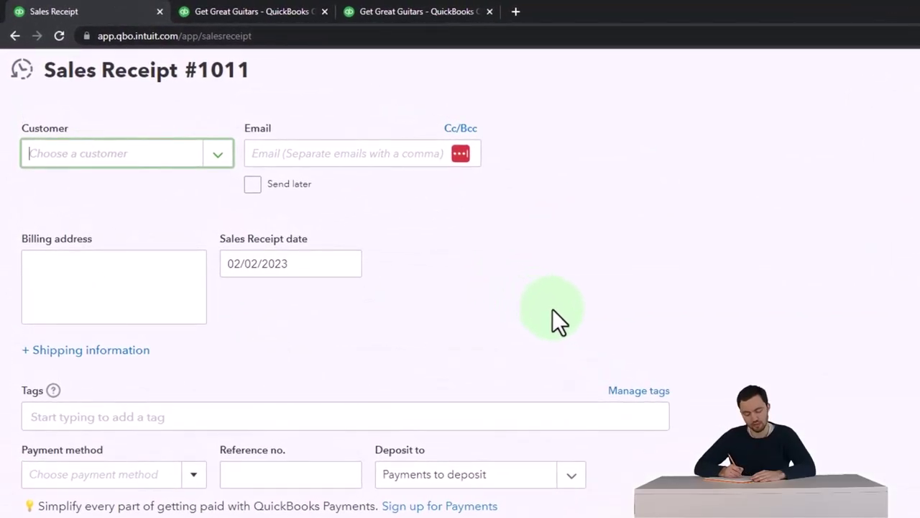
Add Garcia Guitars as a new customer on the sales receipt and save the customer record
{"action": "type", "text": "Ga"}
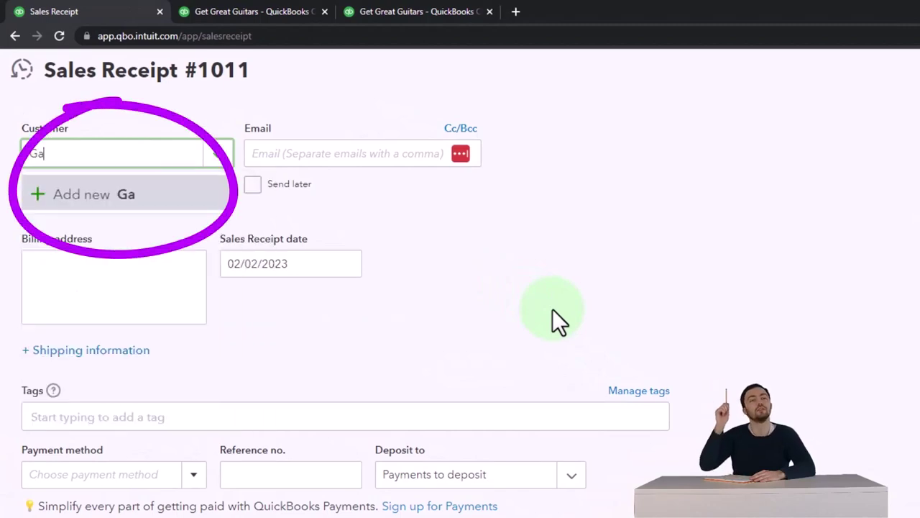
{"action": "key", "text": "BackSpace"}
{"action": "key", "text": "BackSpace"}
{"action": "type", "text": "Garcia Guitars"}
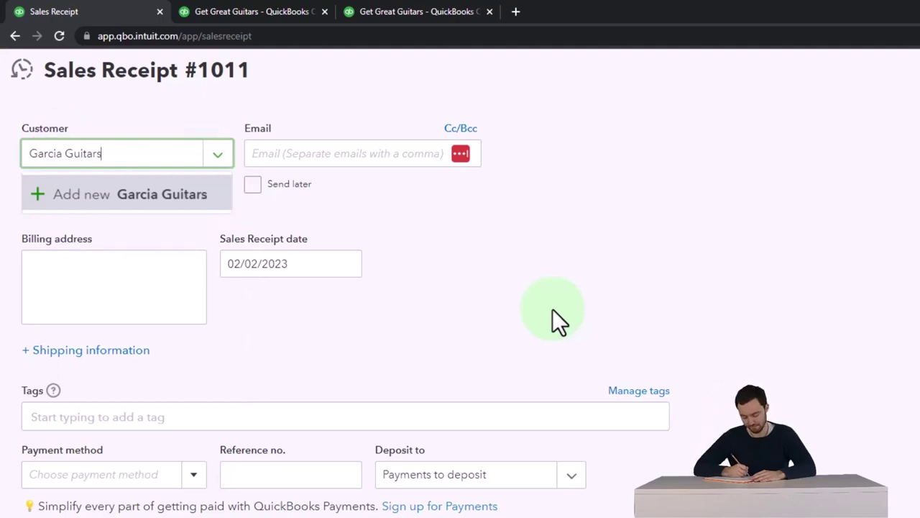
{"action": "key", "text": "Return"}
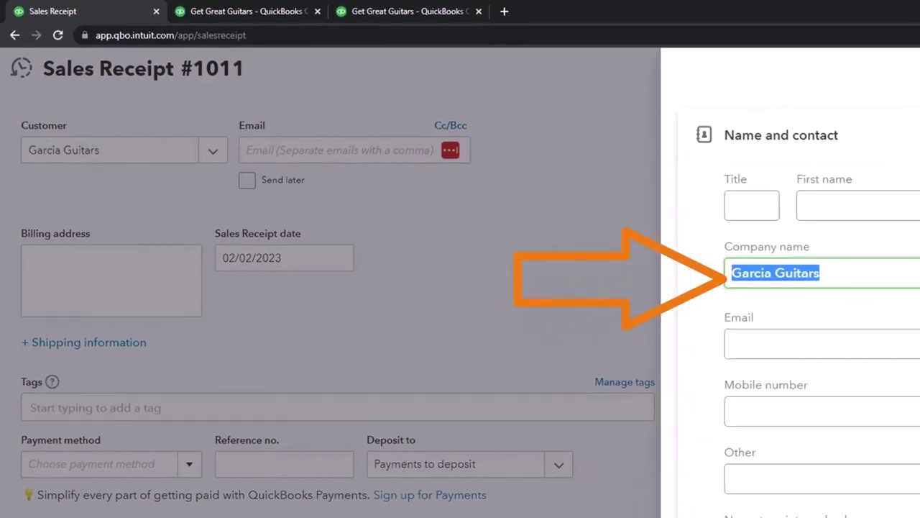
{"action": "left_click", "coordinate": [759, 205]}
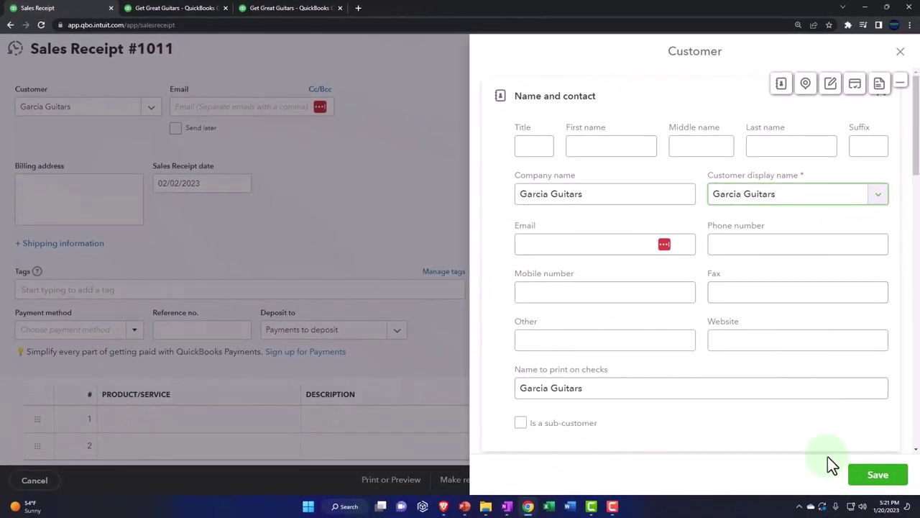
{"action": "left_click", "coordinate": [878, 477]}
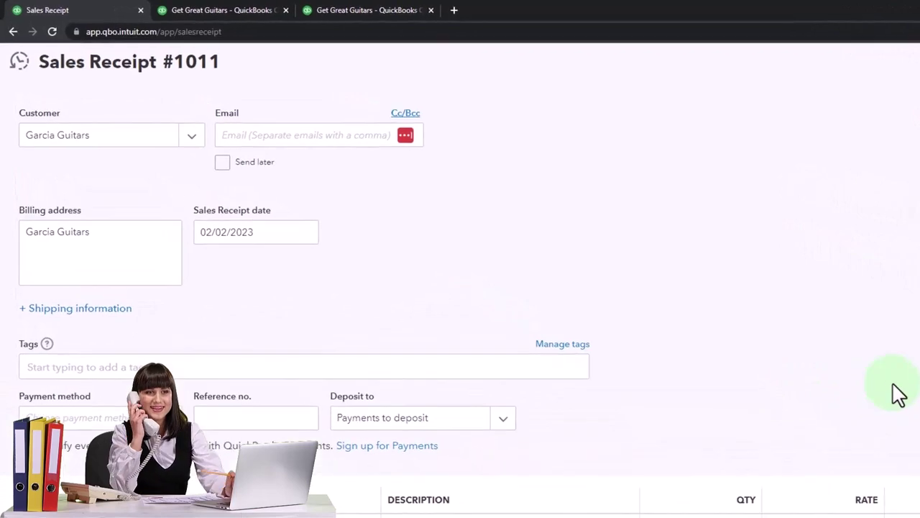
Set the sales receipt date to 02/20/2023
{"action": "left_click", "coordinate": [122, 246]}
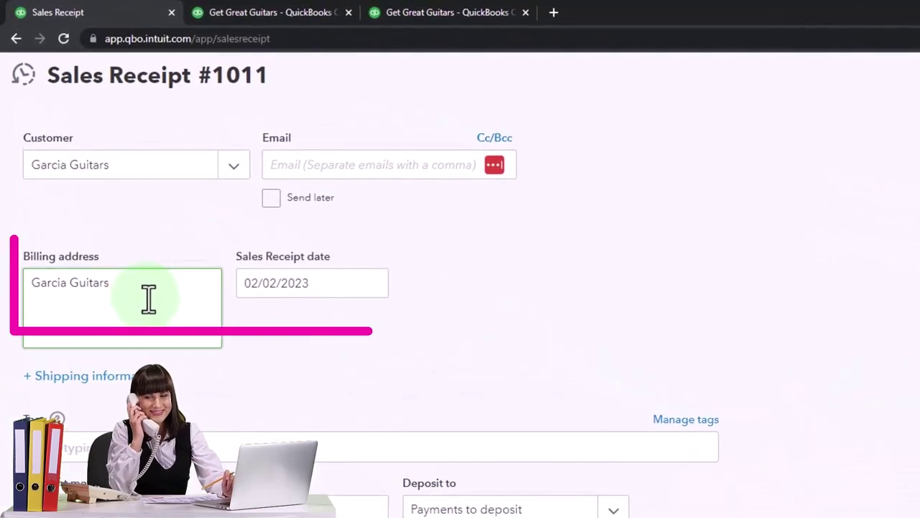
{"action": "key", "text": "Tab"}
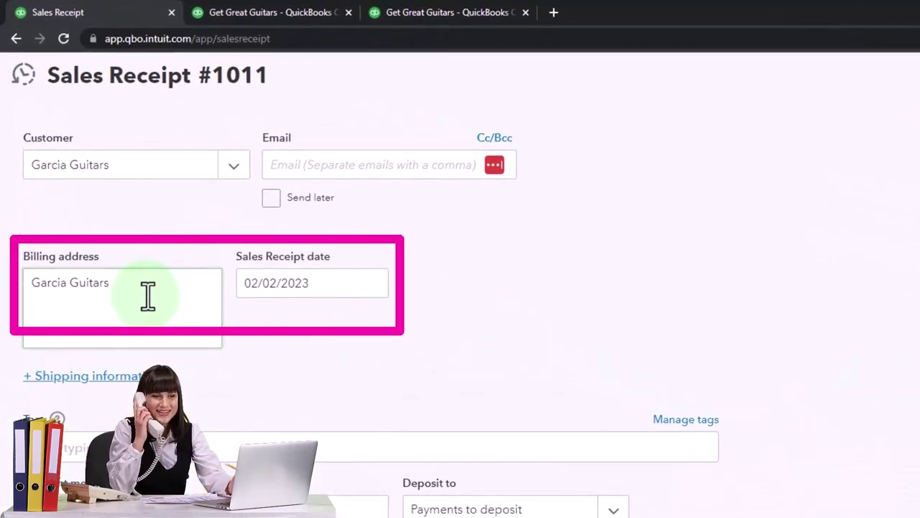
{"action": "left_click", "coordinate": [345, 285]}
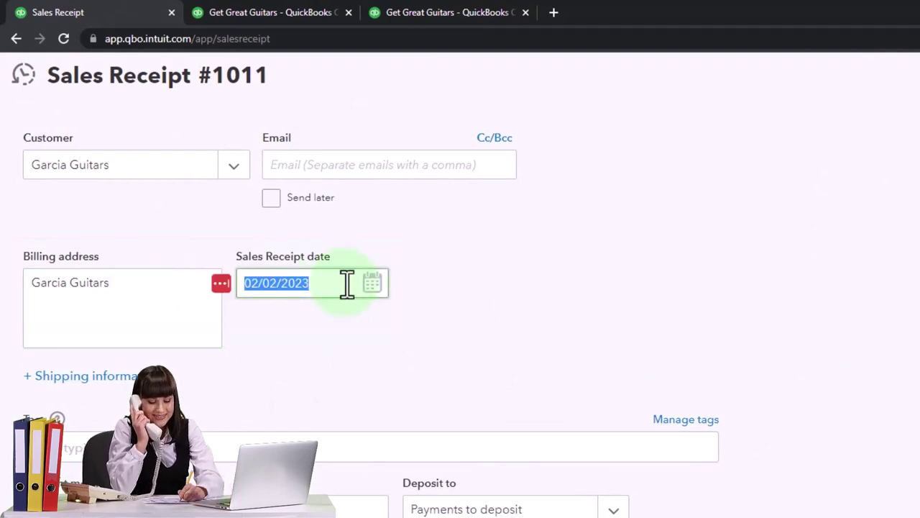
{"action": "type", "text": "02"}
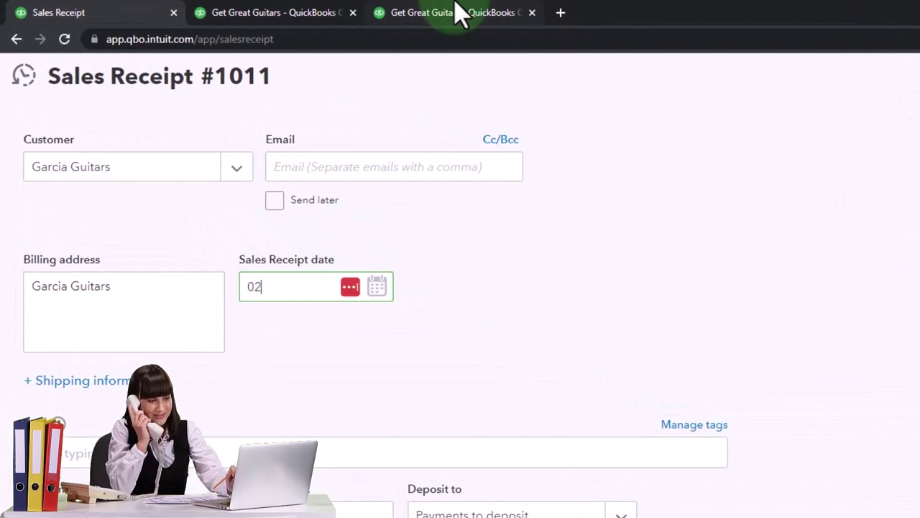
{"action": "key", "text": "Tab"}
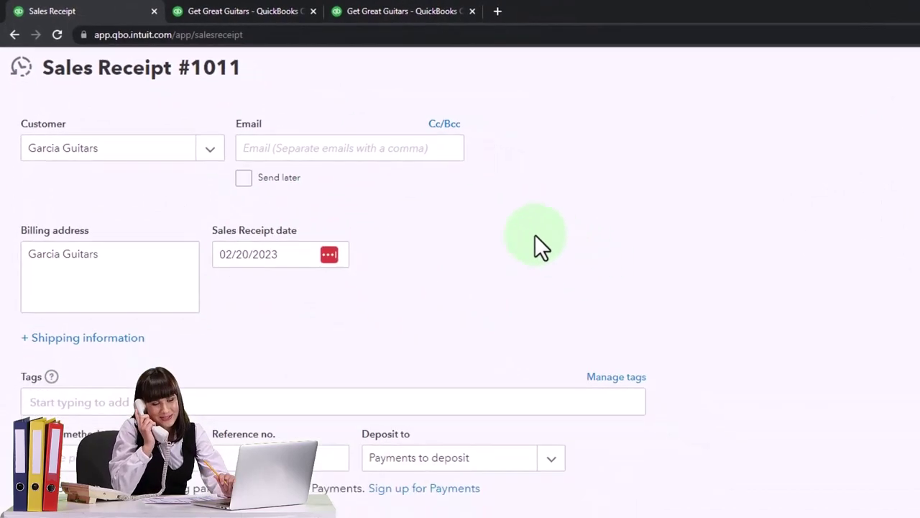
Choose Check as the sales receipt's payment method, leaving the receipt number, location of sale and tags as they are
{"action": "double_click", "coordinate": [808, 183]}
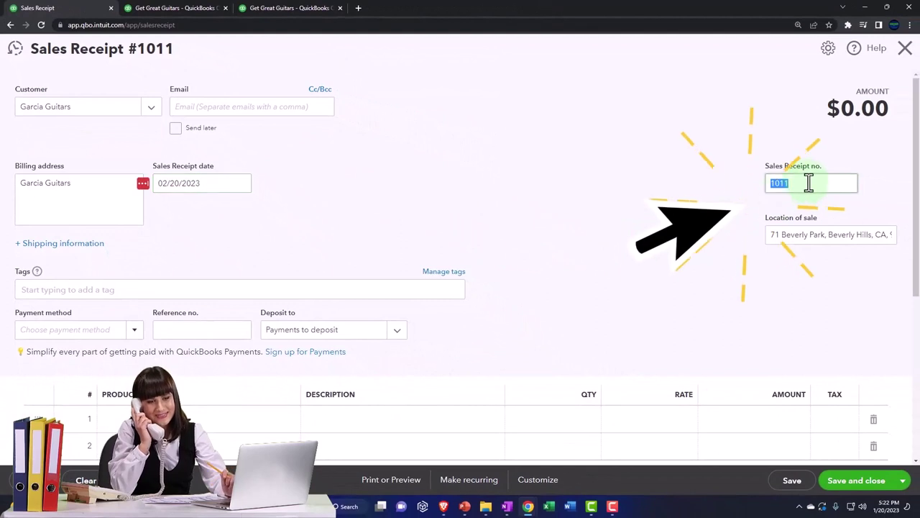
{"action": "key", "text": "Tab"}
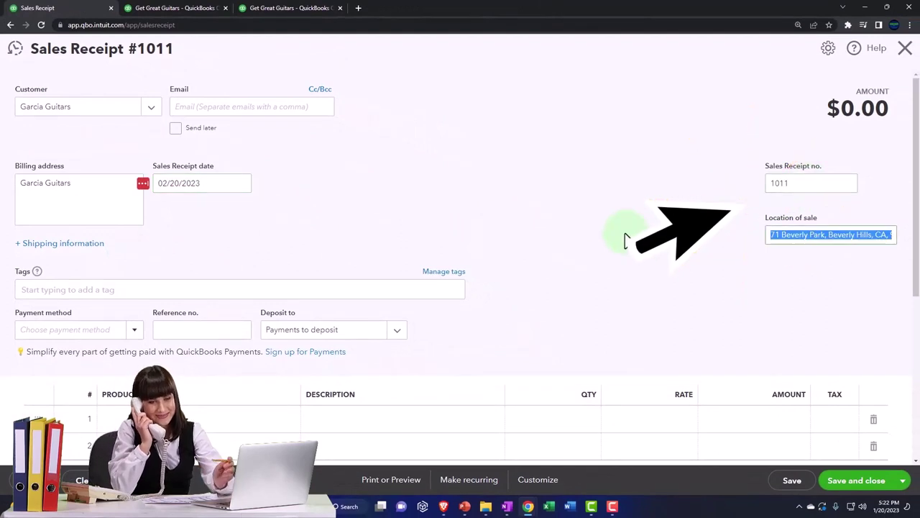
{"action": "key", "text": "Tab"}
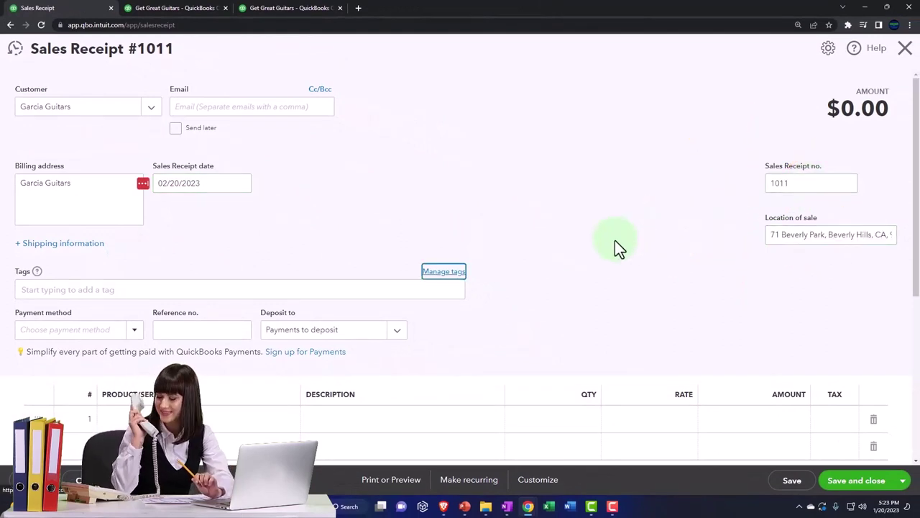
{"action": "key", "text": "Tab"}
{"action": "key", "text": "Tab"}
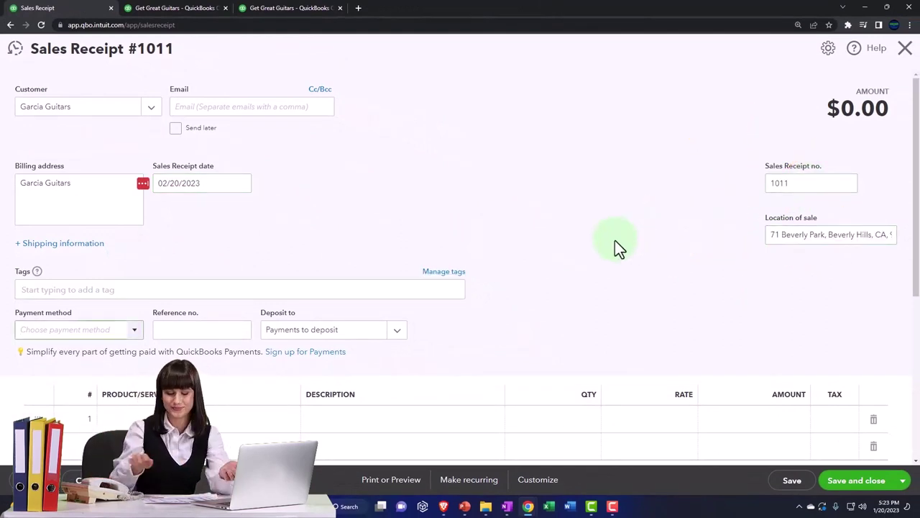
{"action": "scroll", "coordinate": [612, 258], "scroll_direction": "down", "scroll_amount": 1}
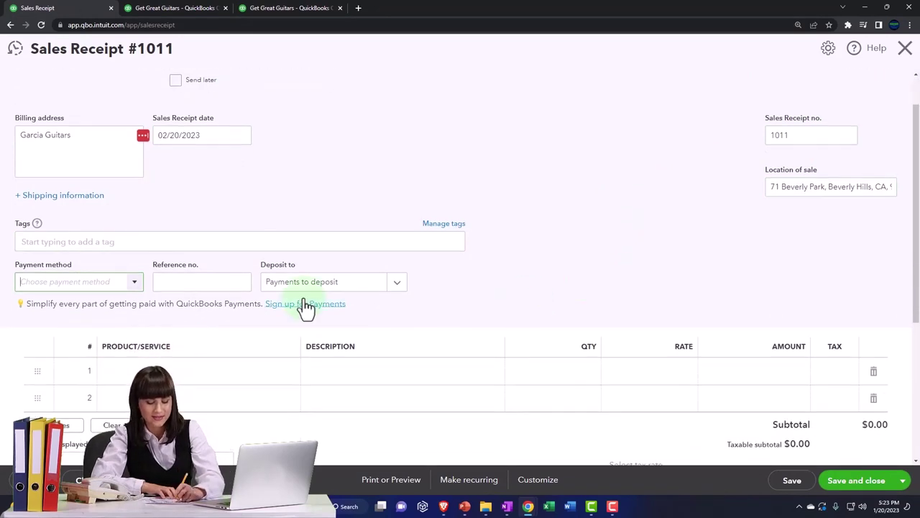
{"action": "left_click", "coordinate": [135, 285]}
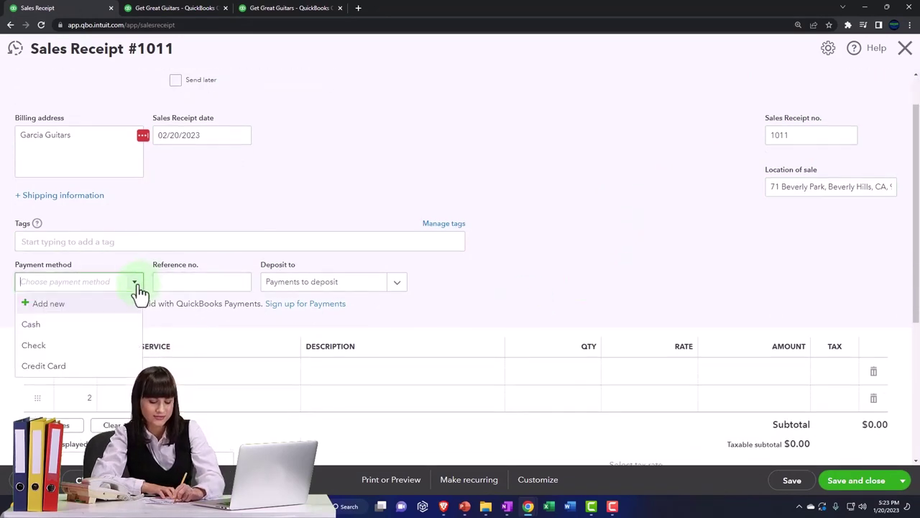
{"action": "left_click", "coordinate": [101, 348]}
Review the available deposit accounts and payment methods without changing either selection
{"action": "left_click", "coordinate": [397, 286]}
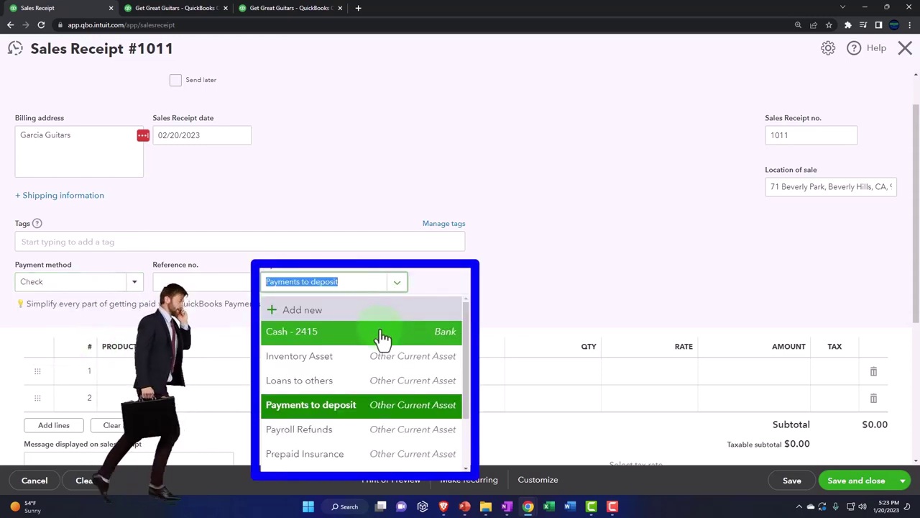
{"action": "left_click", "coordinate": [438, 279]}
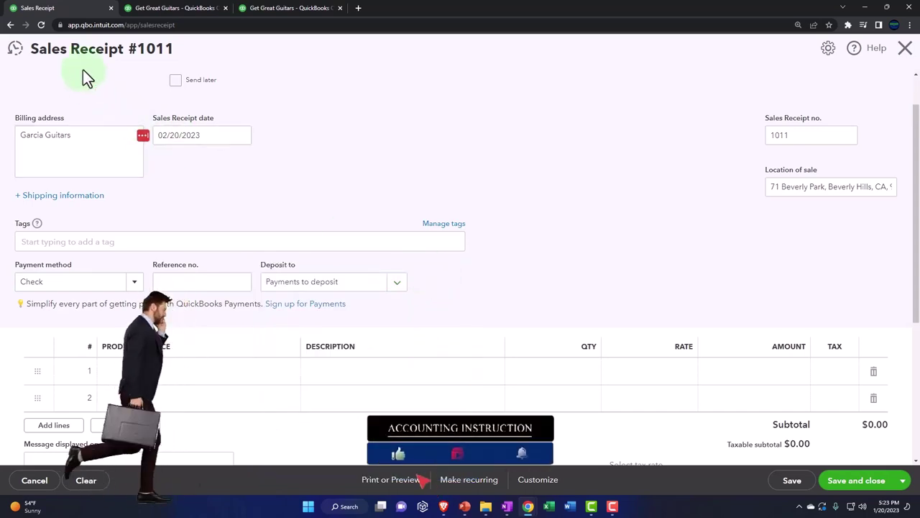
{"action": "left_click", "coordinate": [135, 281]}
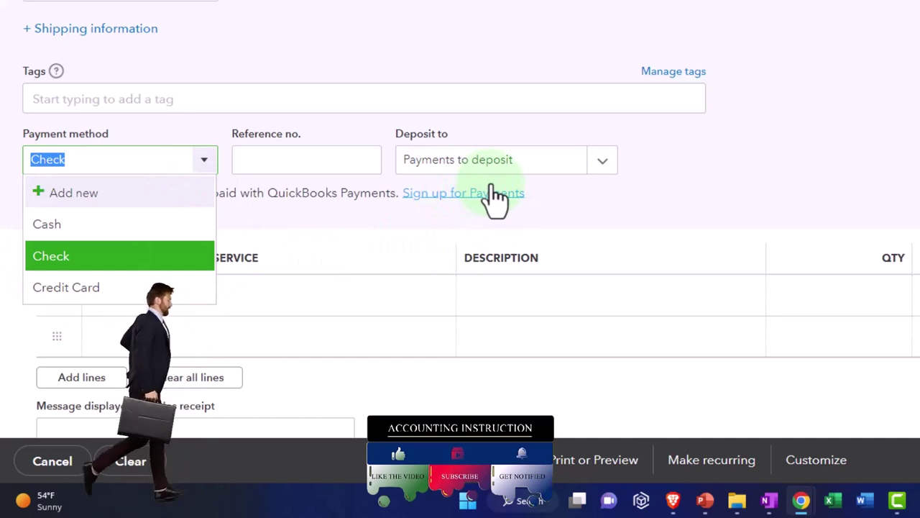
{"action": "left_click", "coordinate": [602, 166]}
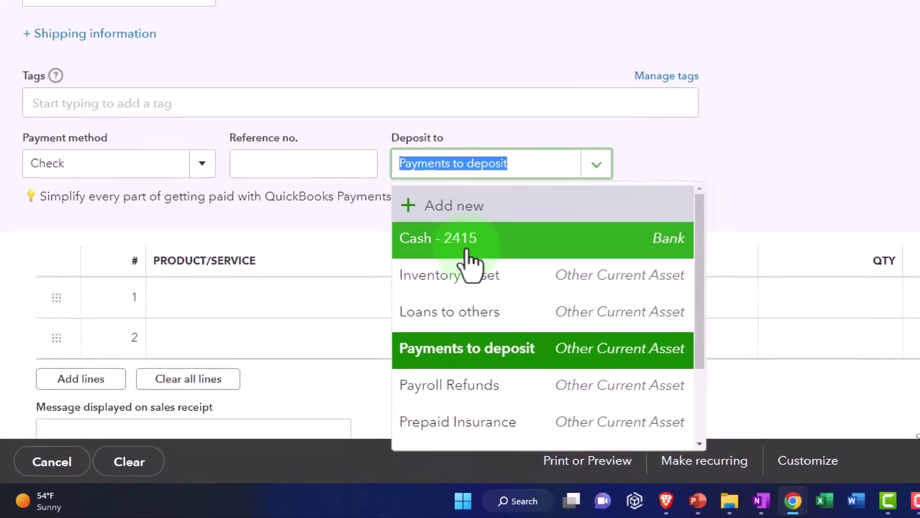
{"action": "left_click", "coordinate": [779, 203]}
Change the sales receipt's payment method to Cash
{"action": "left_click", "coordinate": [204, 160]}
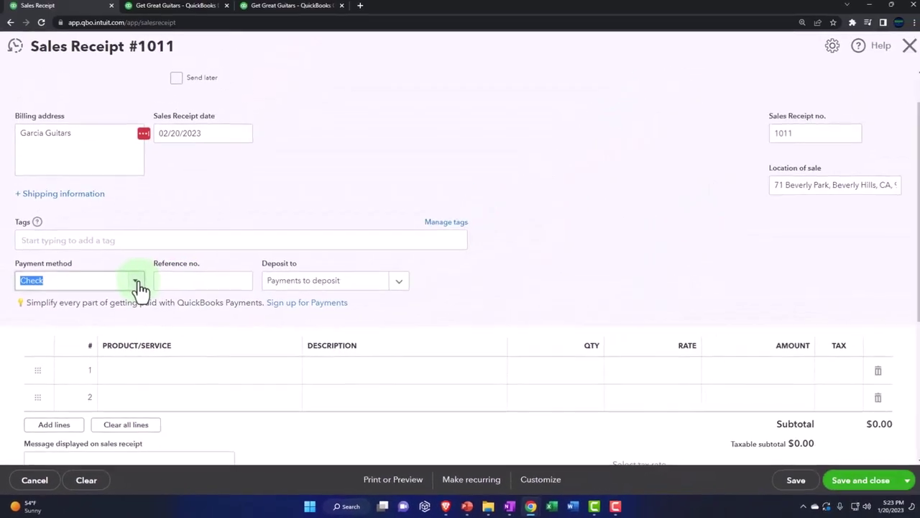
{"action": "left_click", "coordinate": [136, 282]}
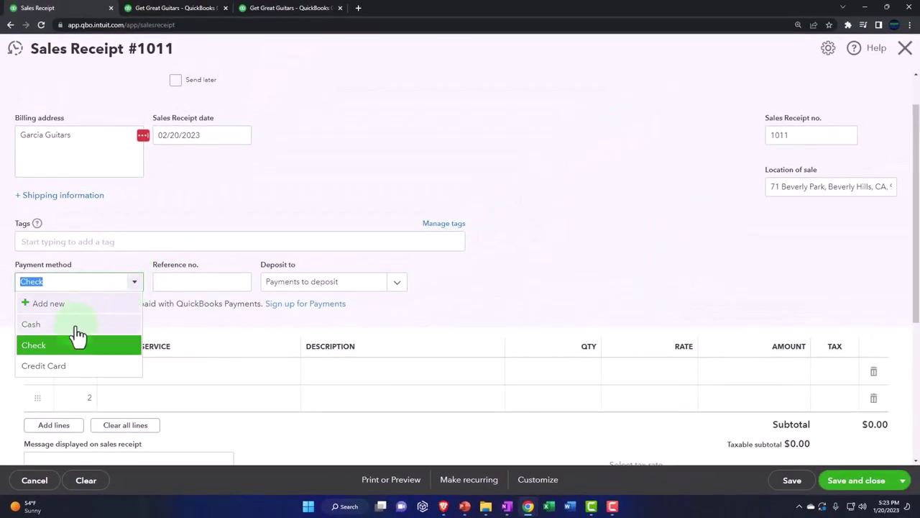
{"action": "left_click", "coordinate": [75, 325]}
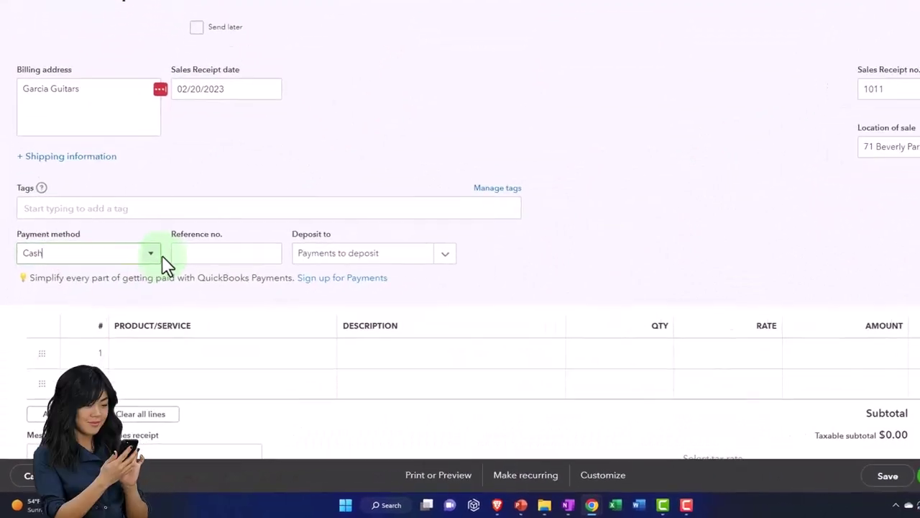
Compare the payment method options with the deposit accounts again, keeping Cash and Payments to deposit selected
{"action": "left_click", "coordinate": [152, 254]}
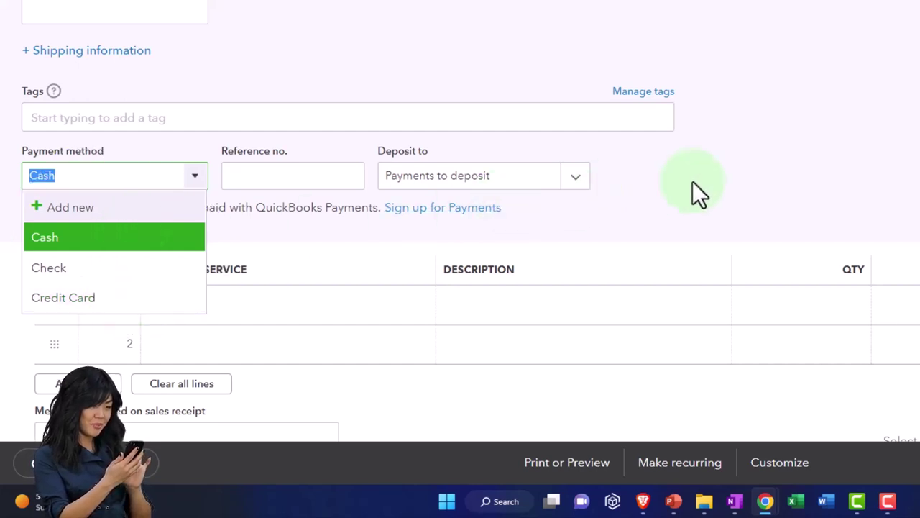
{"action": "left_click", "coordinate": [727, 167]}
{"action": "left_click", "coordinate": [575, 176]}
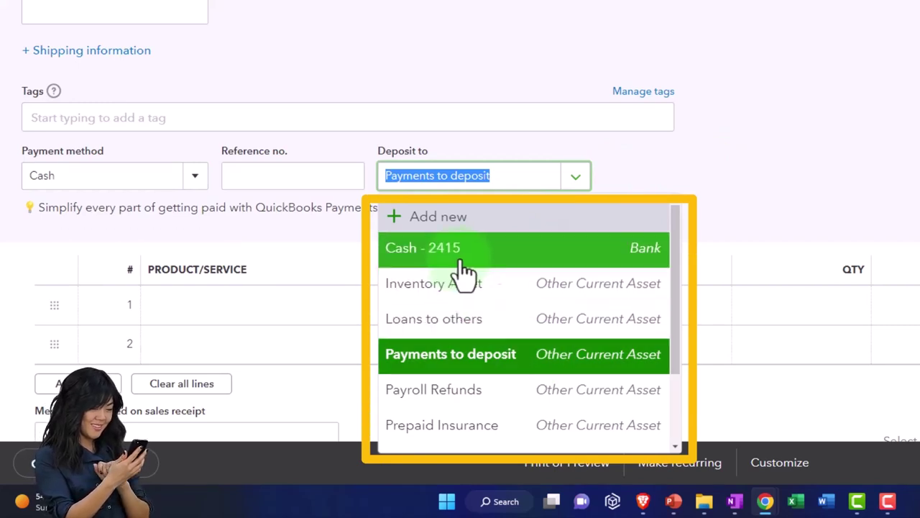
{"action": "left_click", "coordinate": [816, 155]}
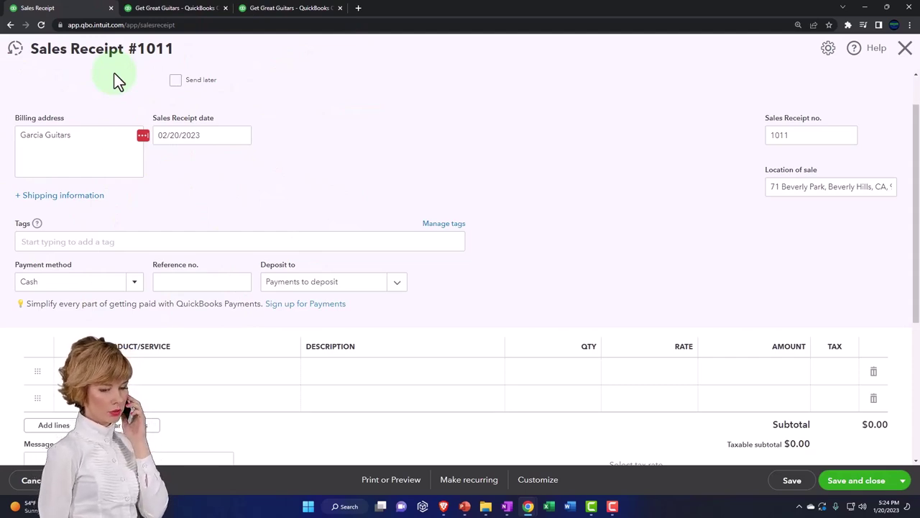
{"action": "scroll", "coordinate": [163, 302], "scroll_direction": "down", "scroll_amount": 1}
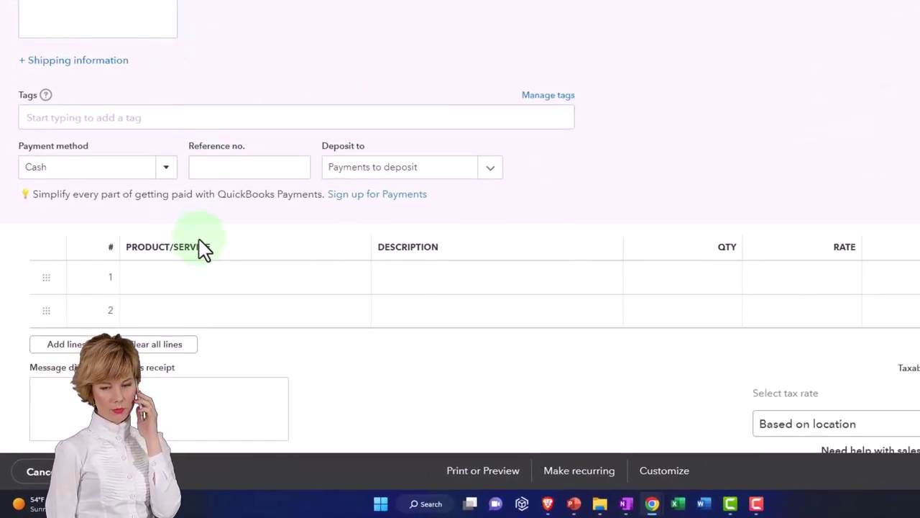
Add the product EPSP (Epiphone Standard Pro) to the sales receipt's first line with a quantity of 2, keeping its default rate
{"action": "left_click", "coordinate": [192, 286]}
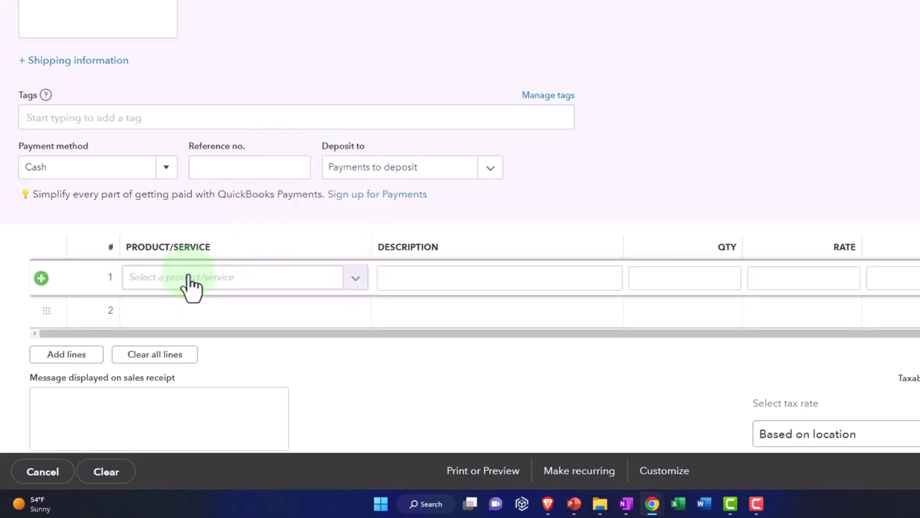
{"action": "left_click", "coordinate": [193, 291]}
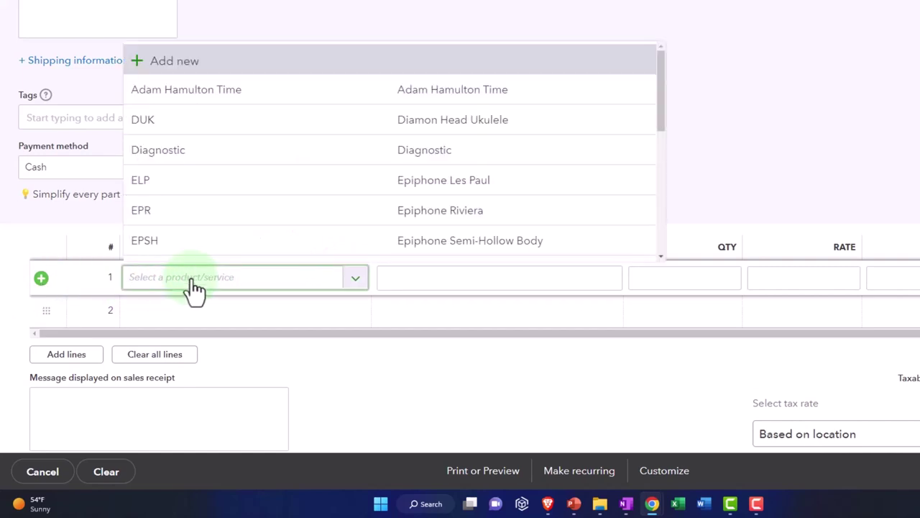
{"action": "type", "text": "EPSP"}
{"action": "key", "text": "Down"}
{"action": "key", "text": "Down"}
{"action": "key", "text": "Return"}
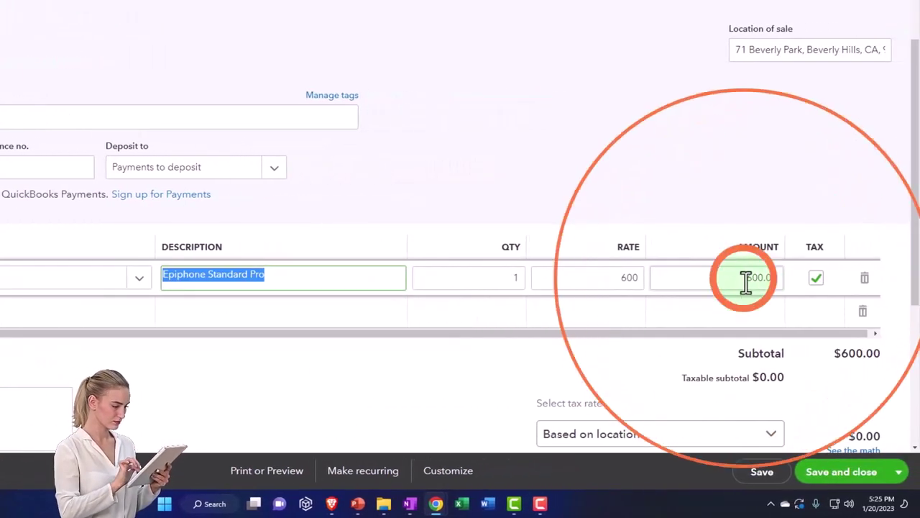
{"action": "key", "text": "Tab"}
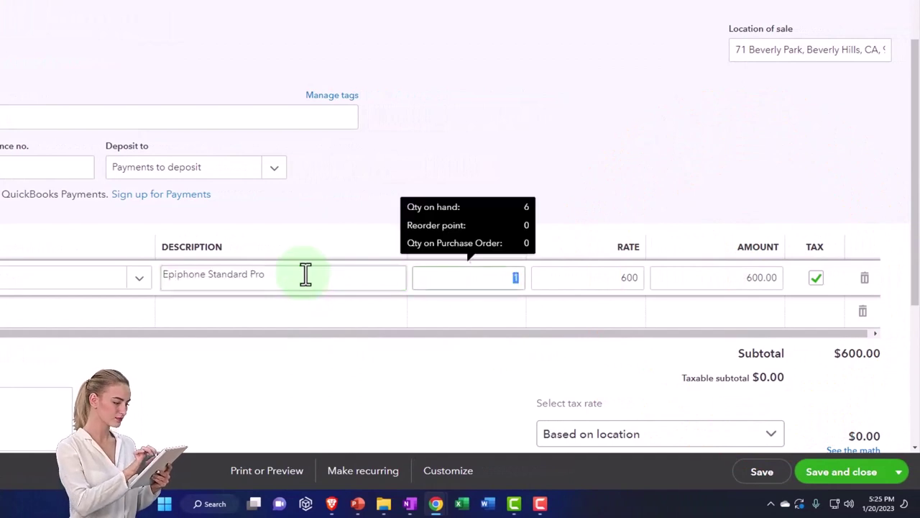
{"action": "key", "text": "Tab"}
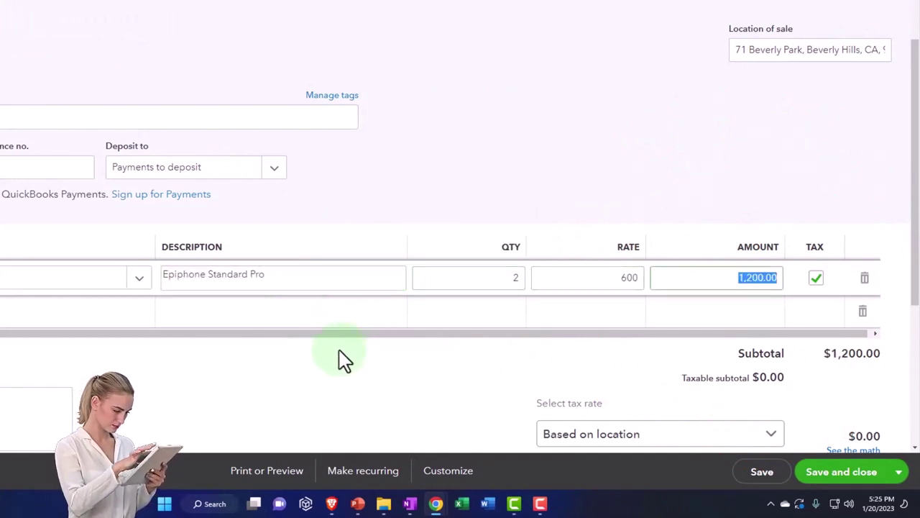
{"action": "key", "text": "Tab"}
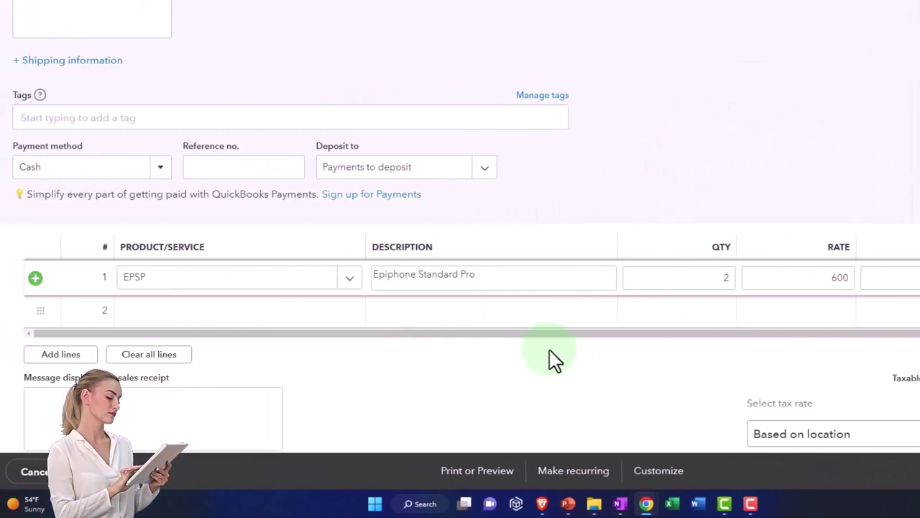
{"action": "key", "text": "Tab"}
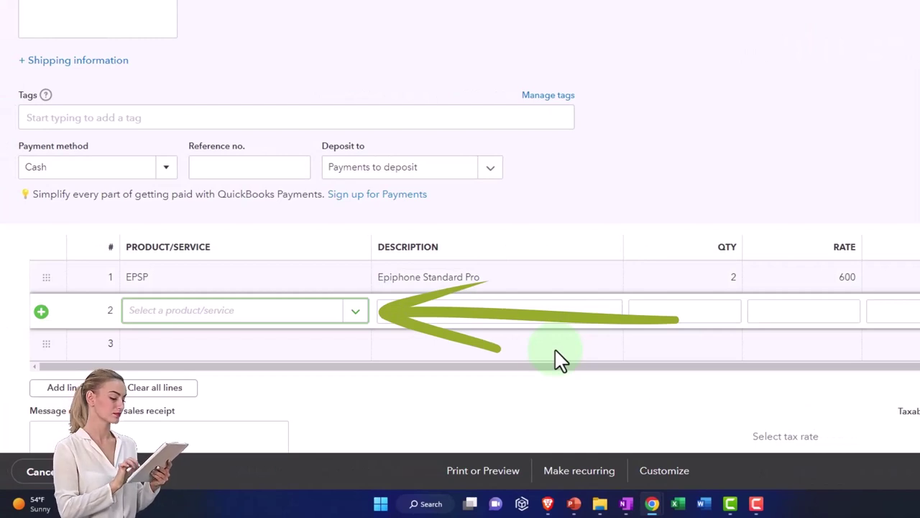
Add the product ELP (Epiphone Les Paul) to the receipt's second line with a quantity of 2, keeping its default rate
{"action": "type", "text": "ELP"}
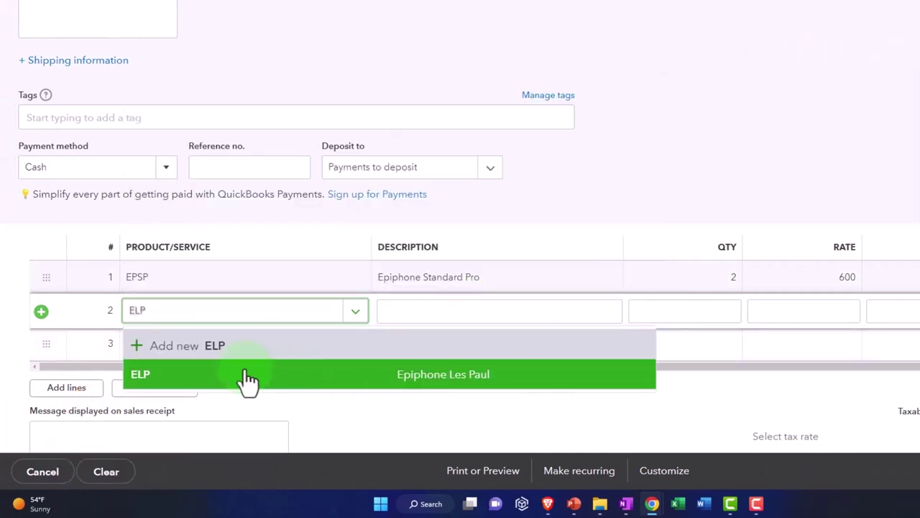
{"action": "left_click", "coordinate": [245, 376]}
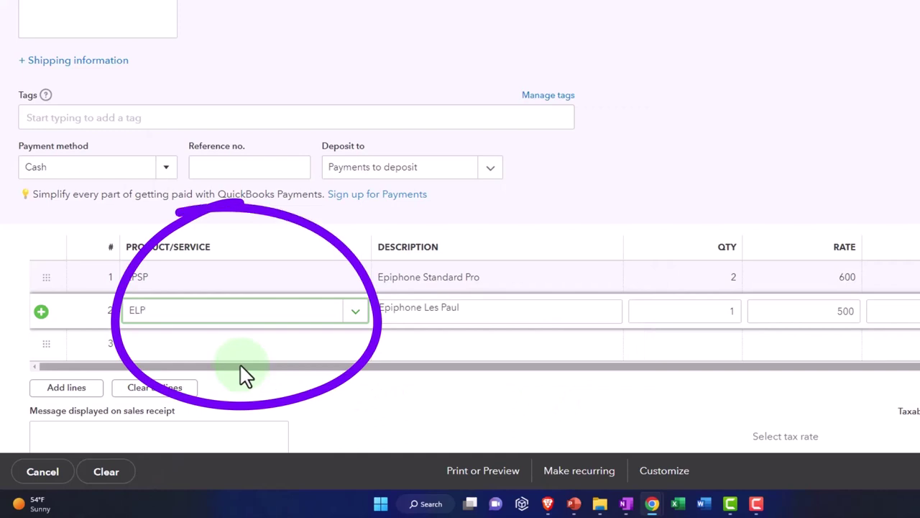
{"action": "key", "text": "Tab"}
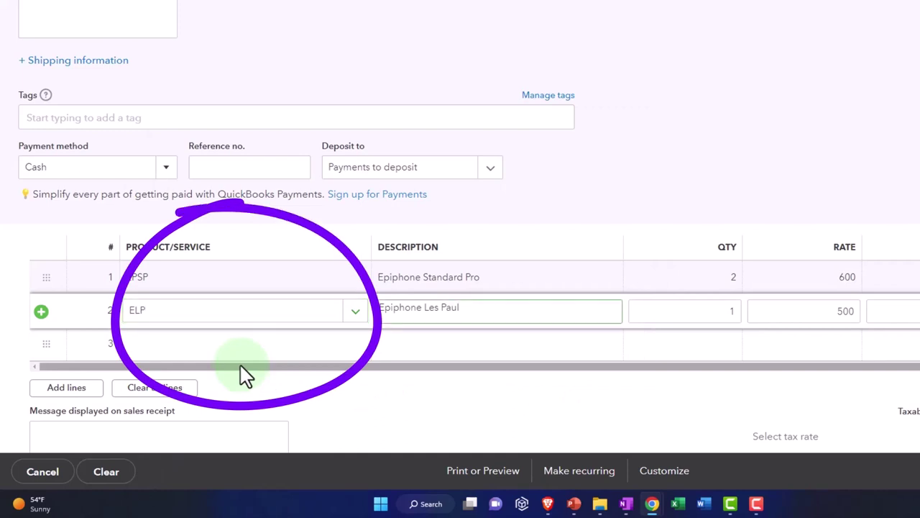
{"action": "key", "text": "Tab"}
{"action": "type", "text": "2"}
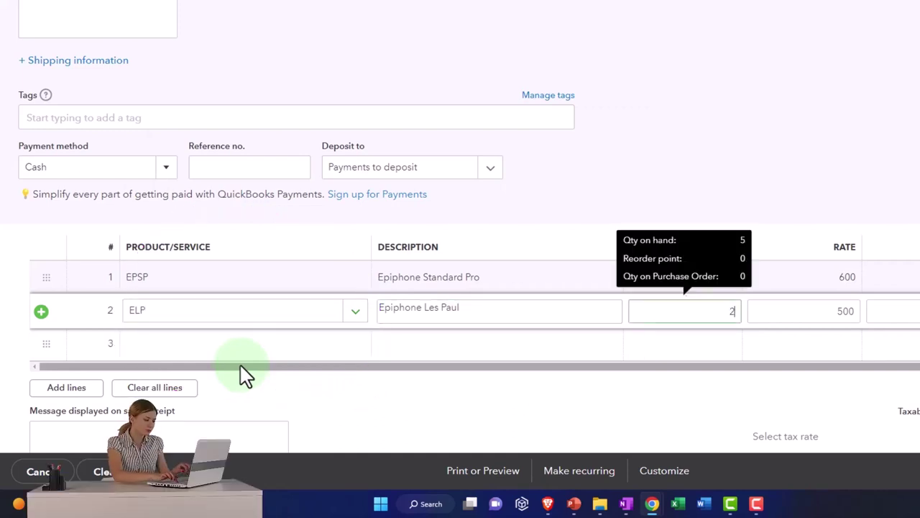
{"action": "key", "text": "Tab"}
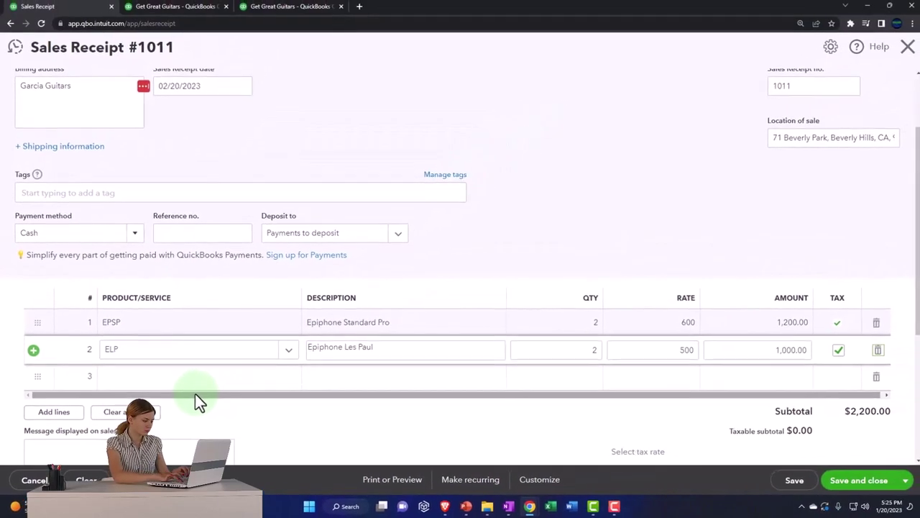
{"action": "left_click", "coordinate": [195, 393]}
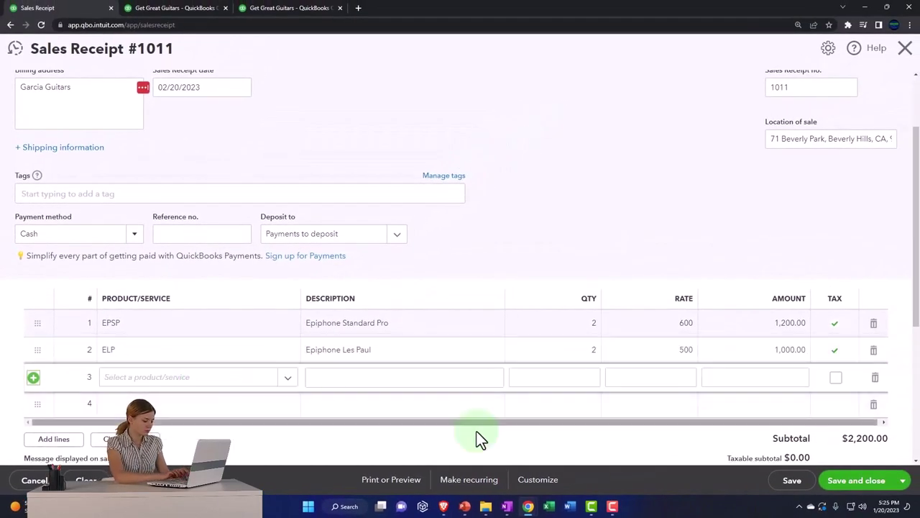
Finish the line entries and change the sales receipt's tax rate to the custom Test Rate of 5%
{"action": "scroll", "coordinate": [700, 387], "scroll_direction": "down", "scroll_amount": 1}
{"action": "scroll", "coordinate": [687, 410], "scroll_direction": "down", "scroll_amount": 1}
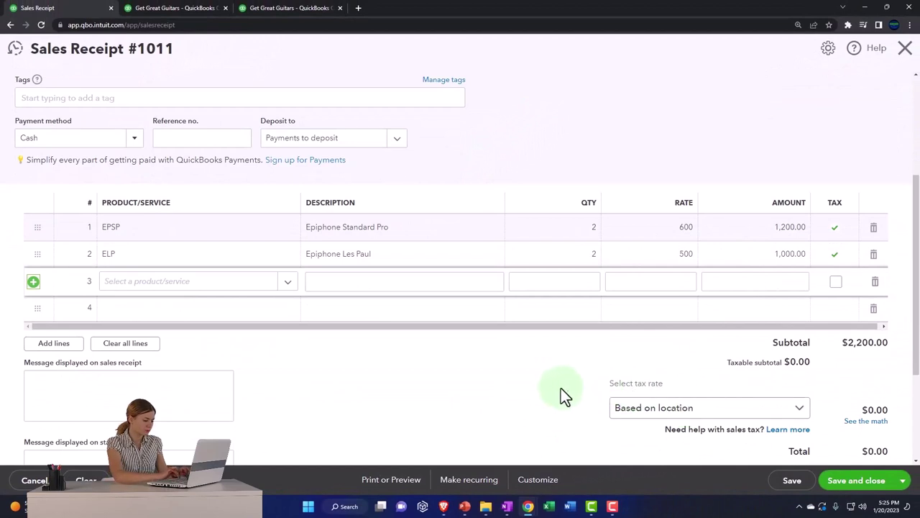
{"action": "scroll", "coordinate": [561, 392], "scroll_direction": "down", "scroll_amount": 1}
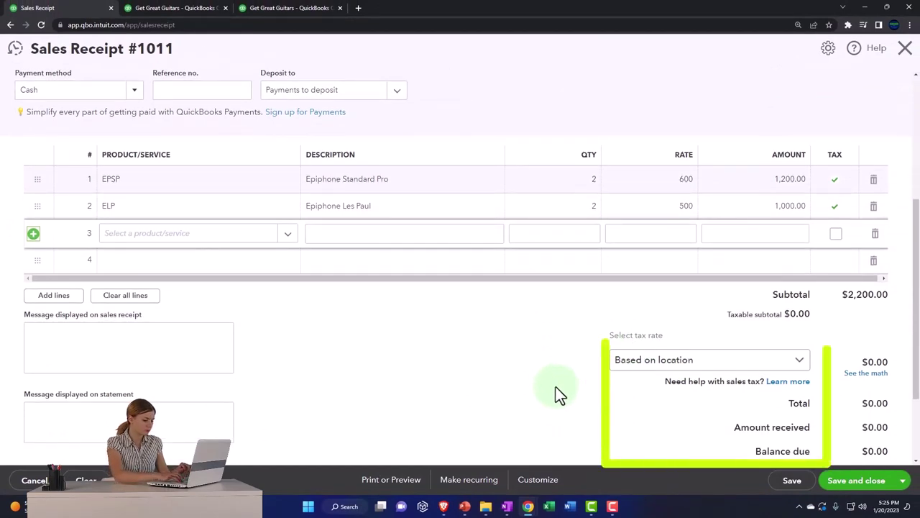
{"action": "left_click", "coordinate": [555, 387]}
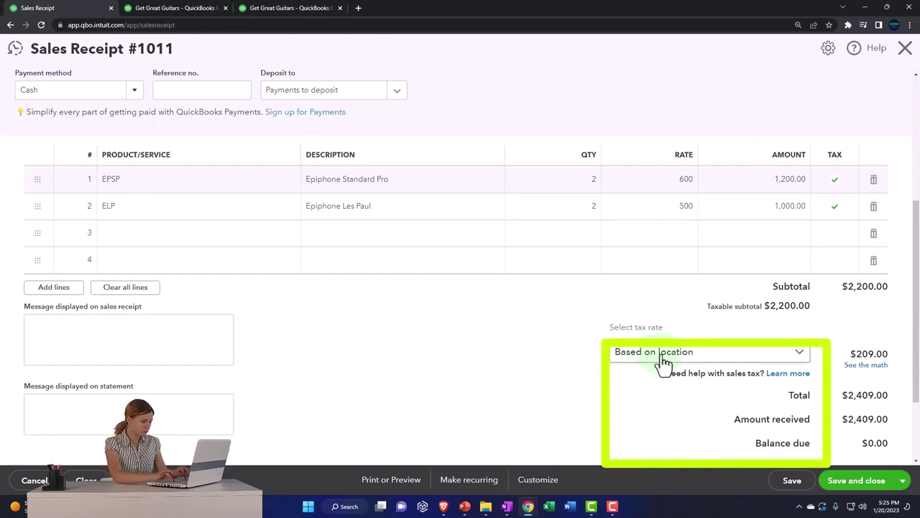
{"action": "left_click", "coordinate": [802, 354]}
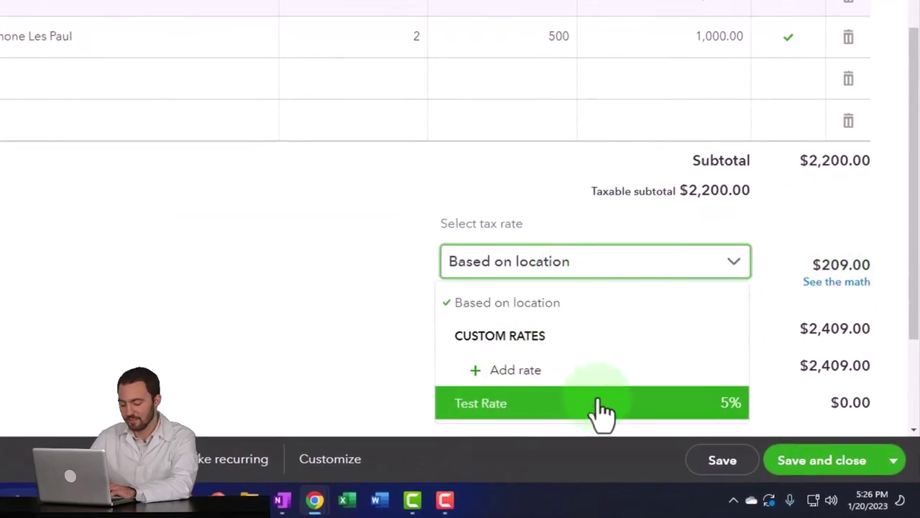
{"action": "left_click", "coordinate": [600, 404]}
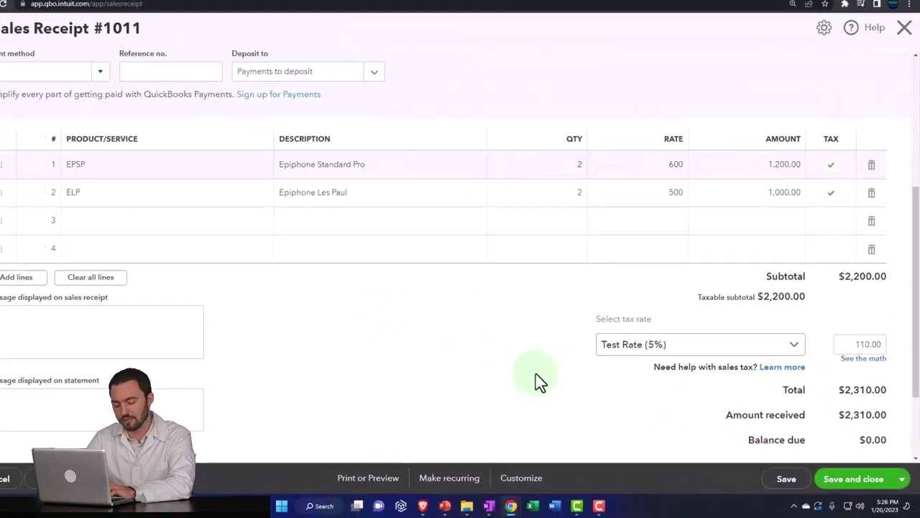
Review the receipt's deposit account, product lines, sales tax and totals
{"action": "scroll", "coordinate": [536, 375], "scroll_direction": "up", "scroll_amount": 2}
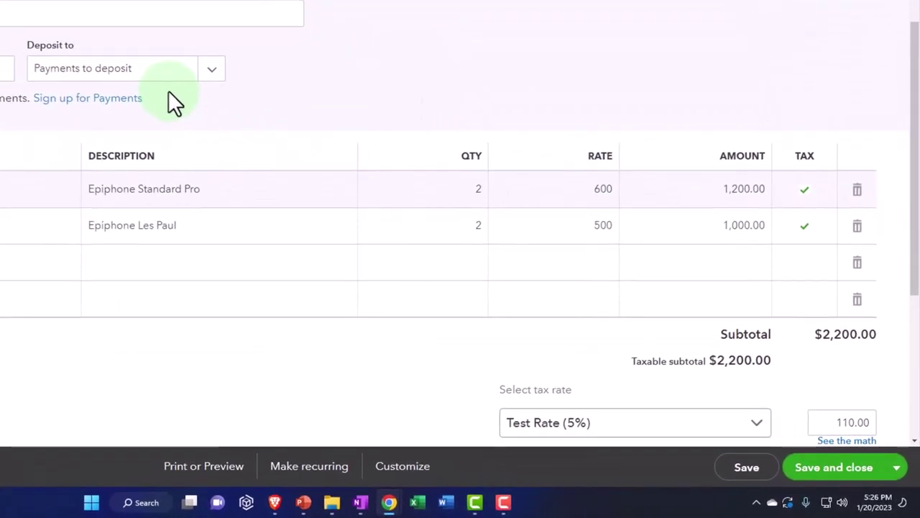
{"action": "scroll", "coordinate": [281, 267], "scroll_direction": "down", "scroll_amount": 2}
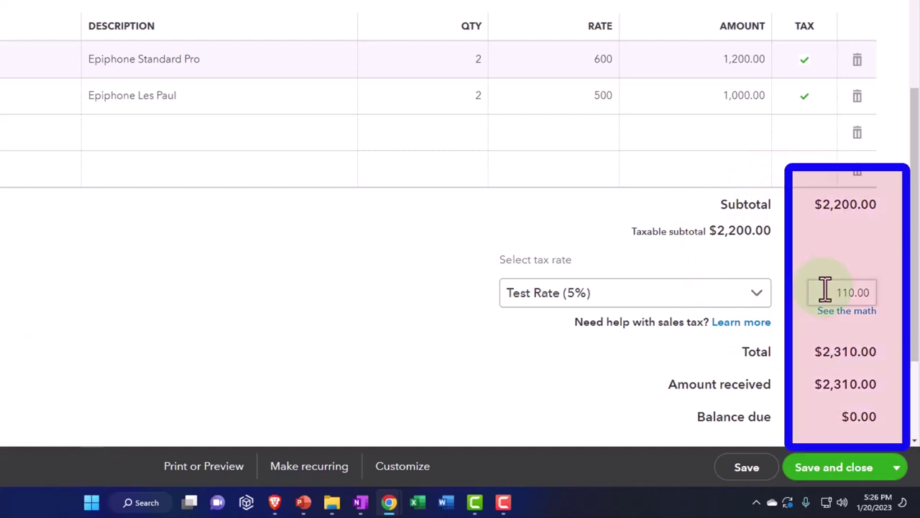
{"action": "scroll", "coordinate": [825, 290], "scroll_direction": "down", "scroll_amount": 1}
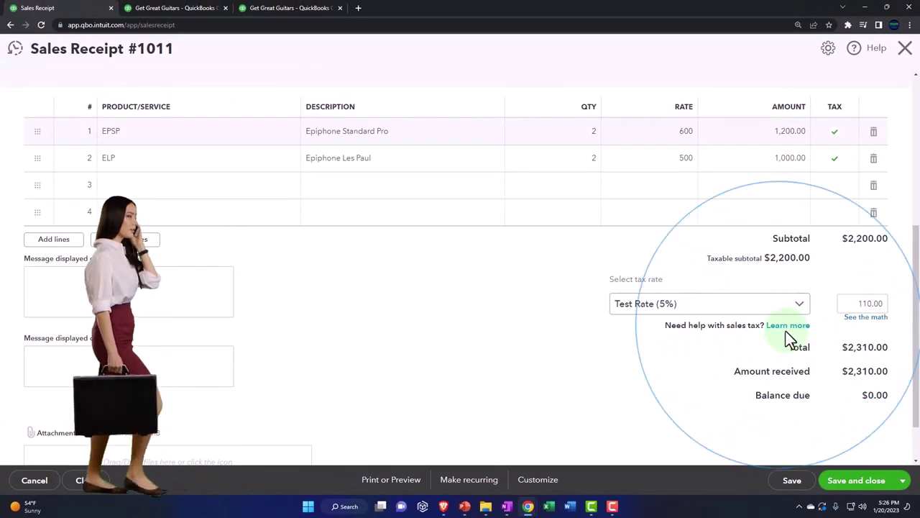
{"action": "scroll", "coordinate": [761, 352], "scroll_direction": "up", "scroll_amount": 1}
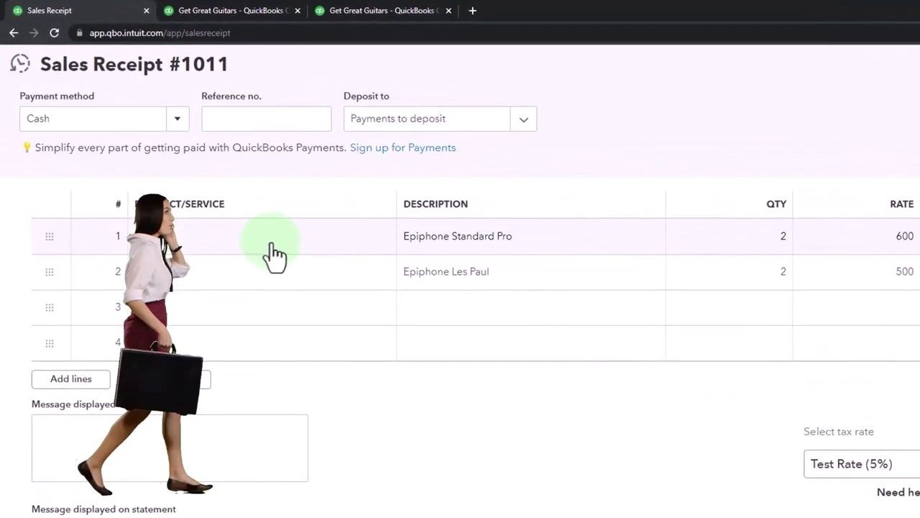
{"action": "left_click", "coordinate": [208, 235]}
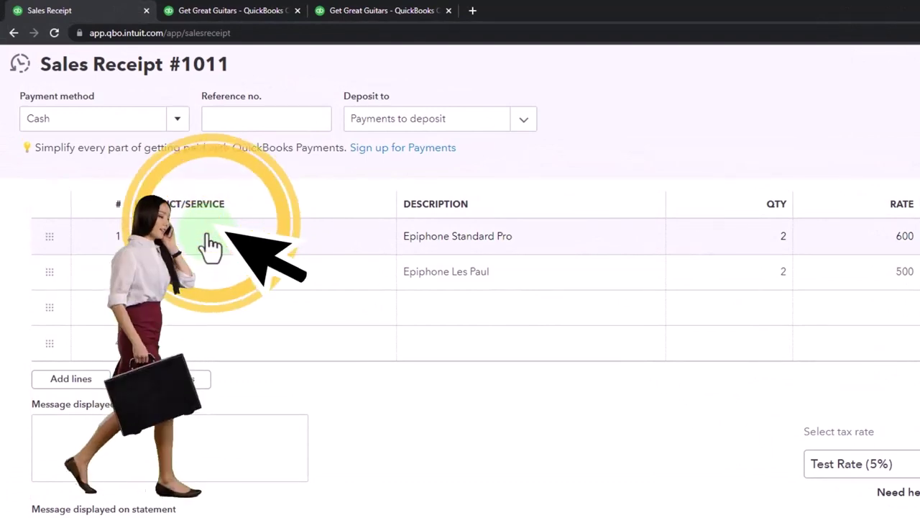